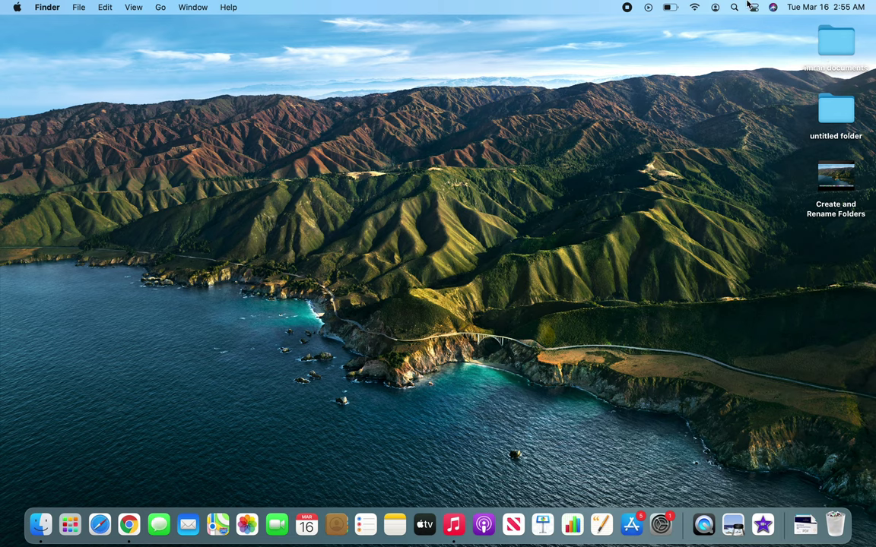
Open a new Finder window on Documents and move the desktop's imran documents folder into it
{"action": "left_click", "coordinate": [76, 10]}
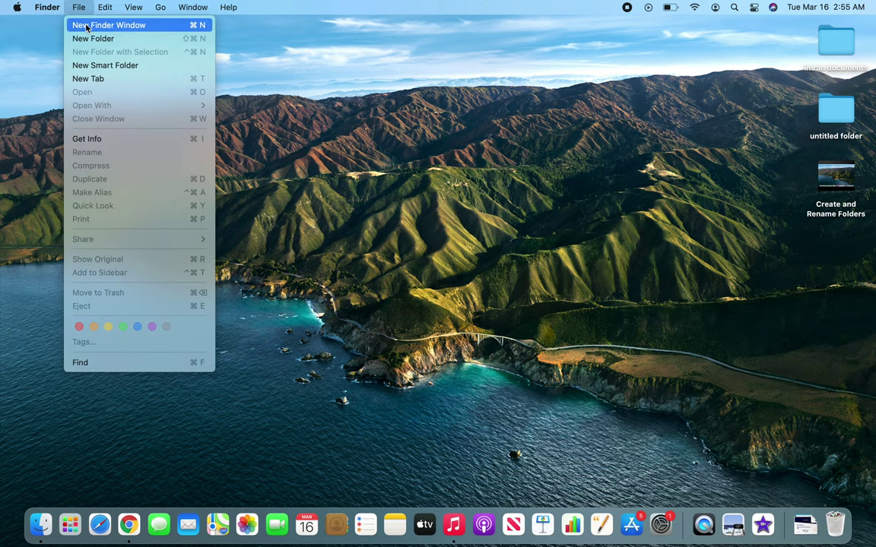
{"action": "left_click", "coordinate": [87, 27]}
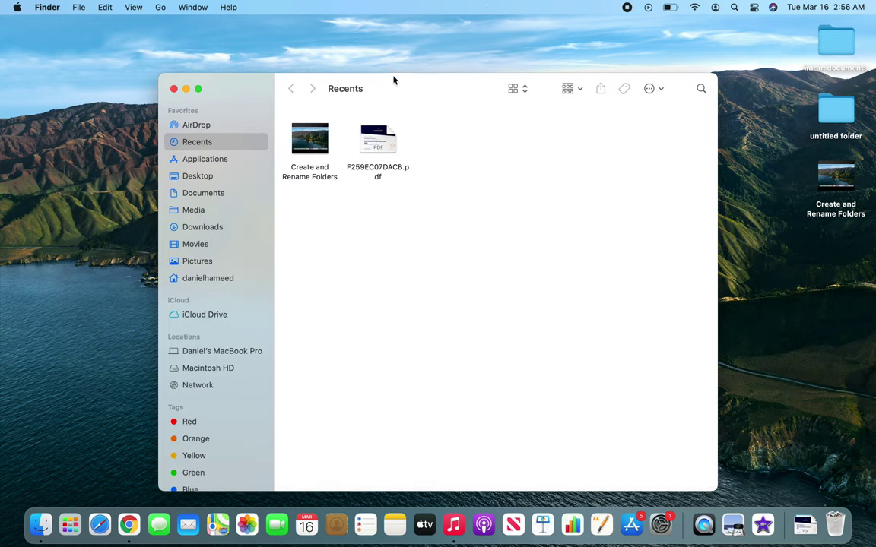
{"action": "left_click", "coordinate": [201, 195]}
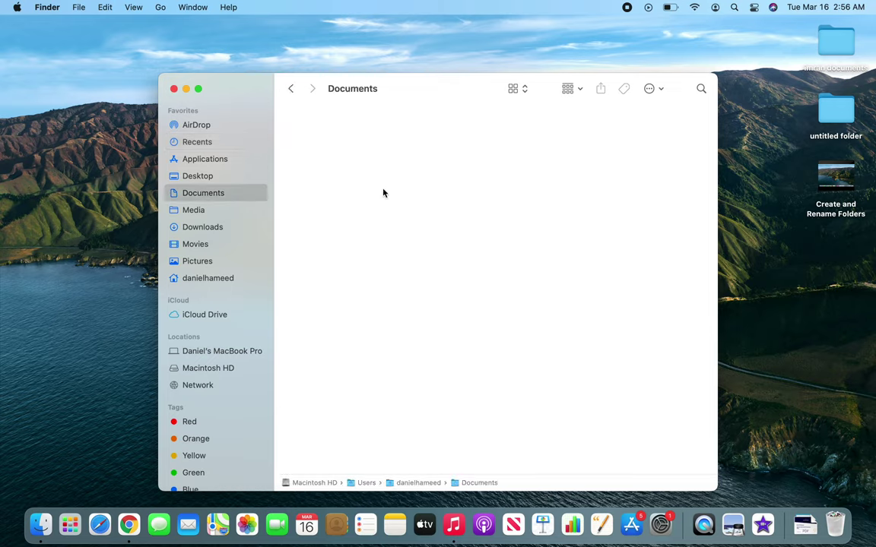
{"action": "left_click", "coordinate": [842, 50]}
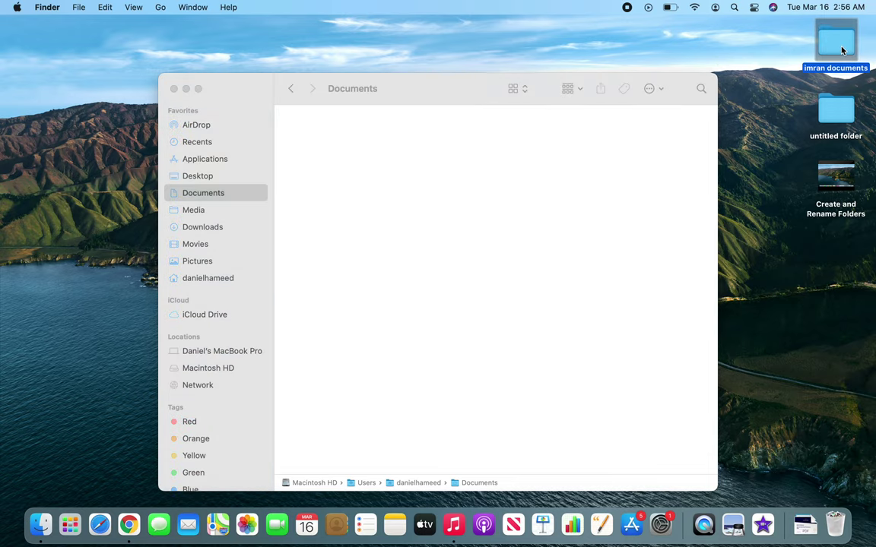
{"action": "left_click_drag", "start_coordinate": [842, 50], "coordinate": [600, 162]}
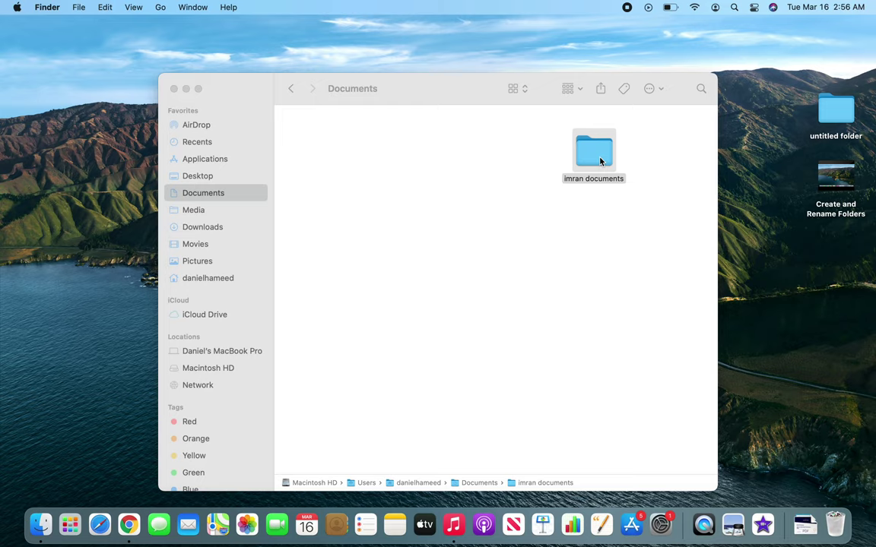
Open a second Finder window and arrange it beside the Documents window
{"action": "left_click", "coordinate": [593, 152]}
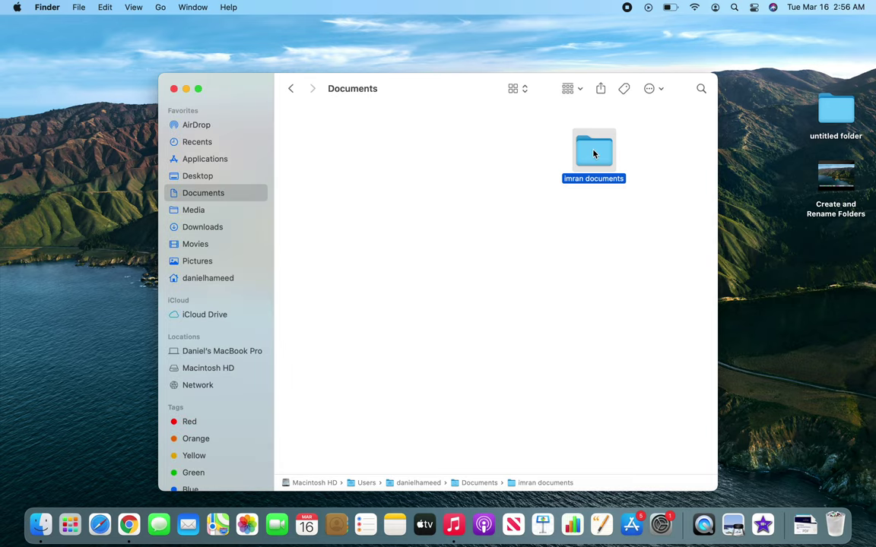
{"action": "left_click", "coordinate": [81, 8]}
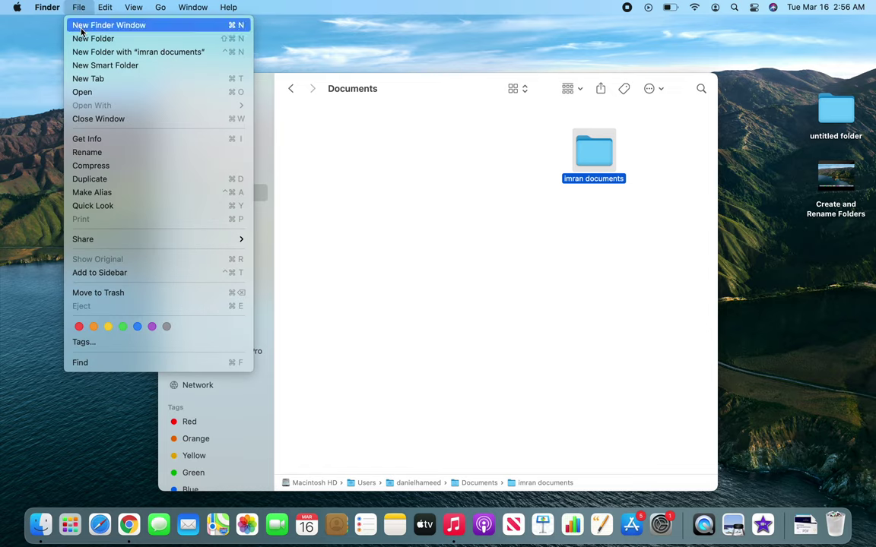
{"action": "left_click", "coordinate": [76, 25]}
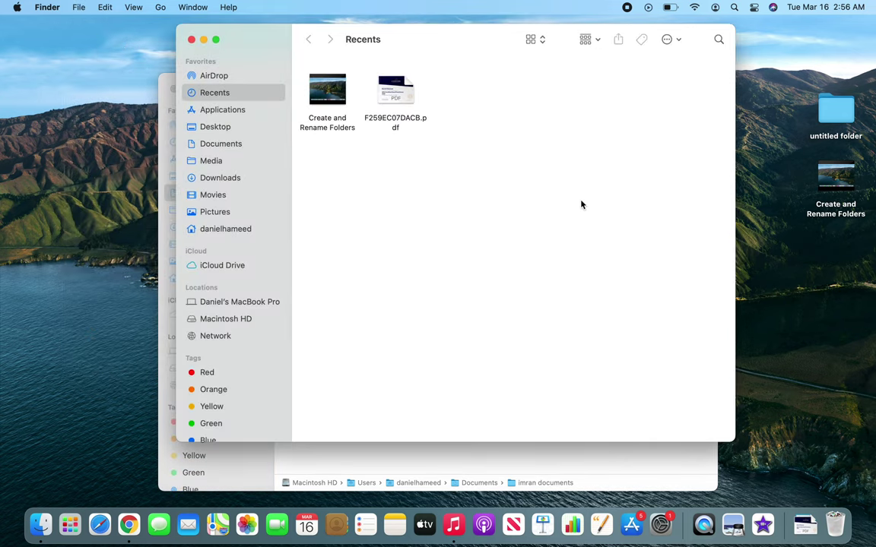
{"action": "left_click_drag", "start_coordinate": [481, 46], "coordinate": [599, 81]}
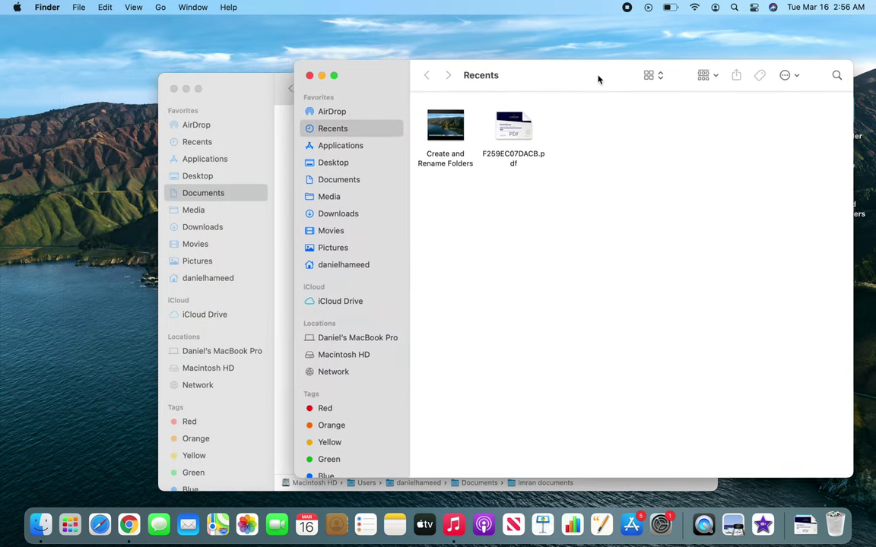
{"action": "left_click", "coordinate": [244, 91]}
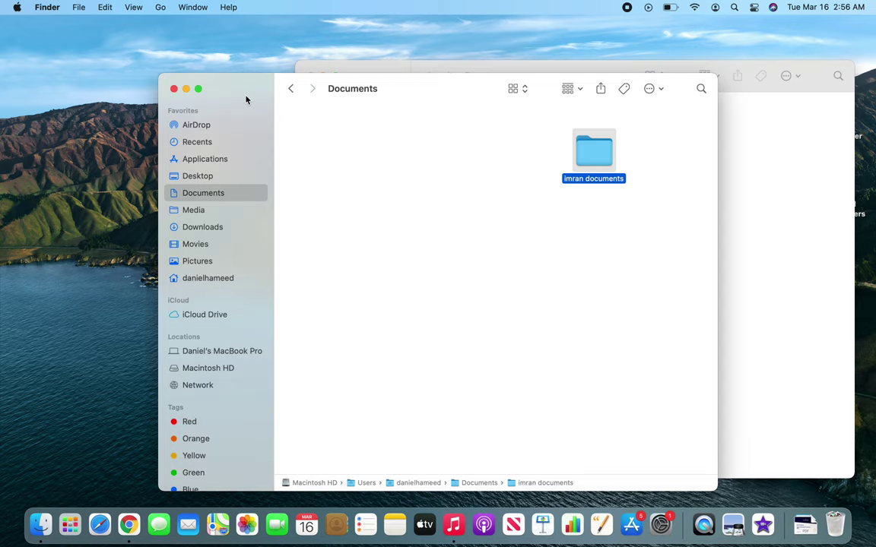
{"action": "left_click_drag", "start_coordinate": [444, 91], "coordinate": [300, 54]}
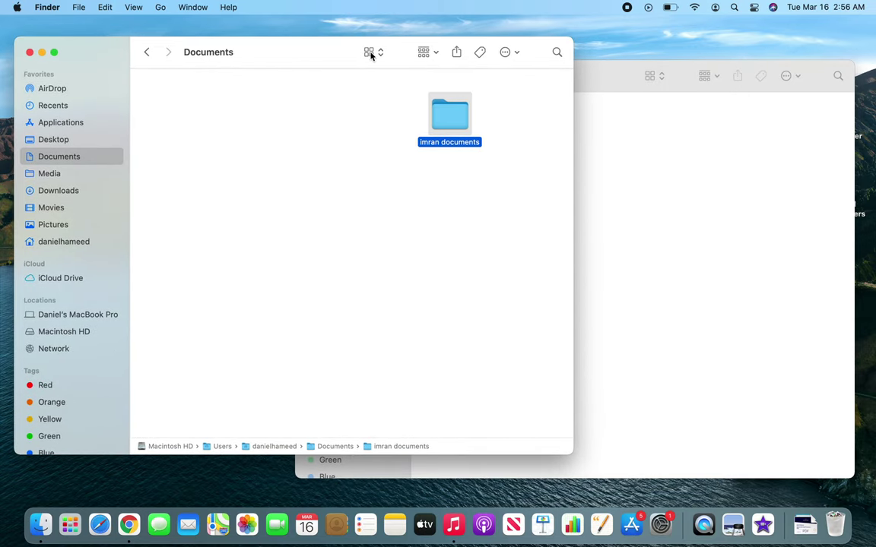
Show the Downloads folder in the second window, keeping Documents in the other
{"action": "left_click", "coordinate": [737, 159]}
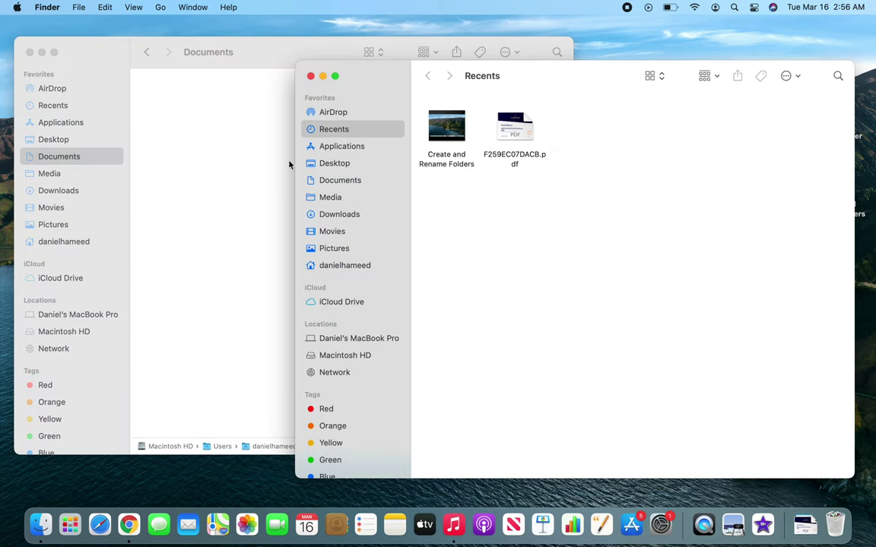
{"action": "left_click", "coordinate": [220, 125]}
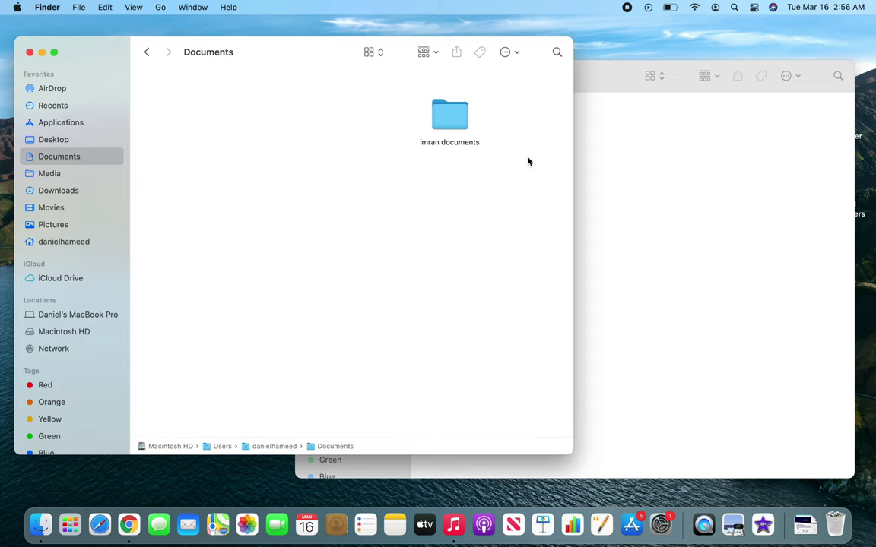
{"action": "left_click", "coordinate": [600, 171]}
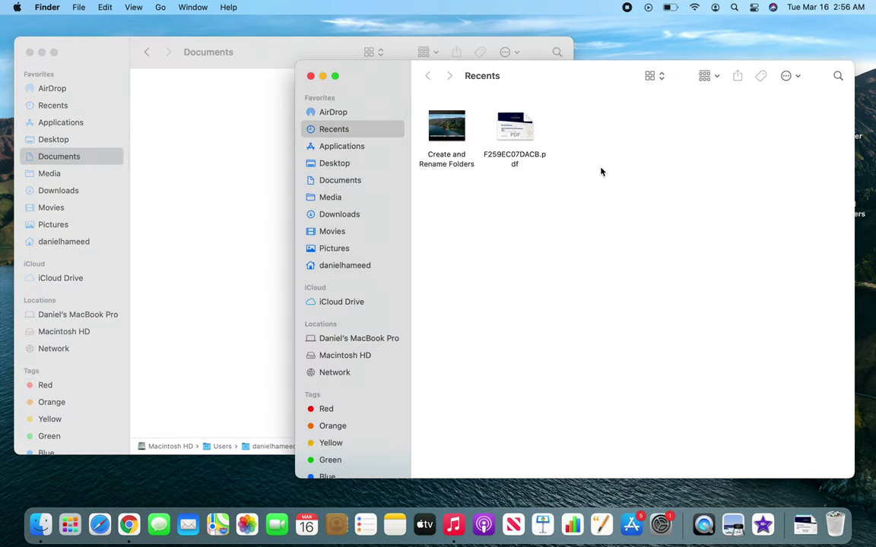
{"action": "left_click", "coordinate": [338, 216]}
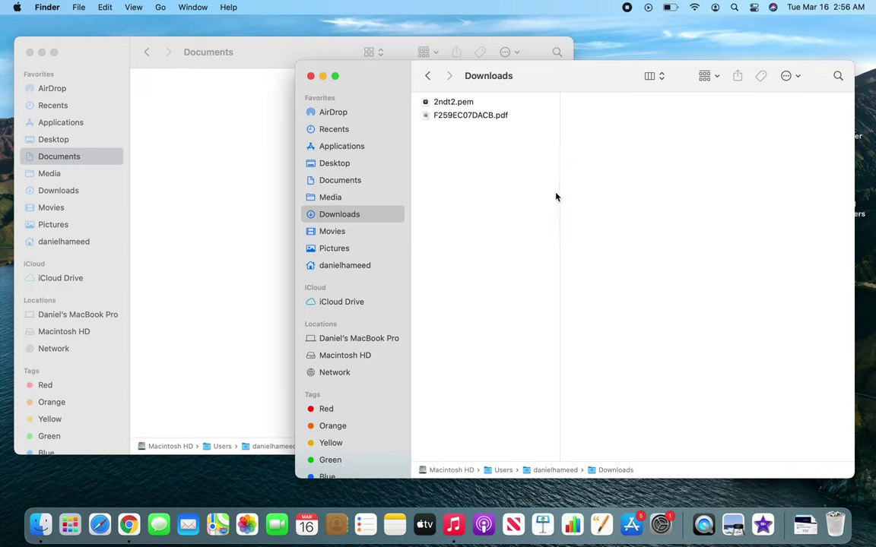
{"action": "left_click", "coordinate": [231, 137]}
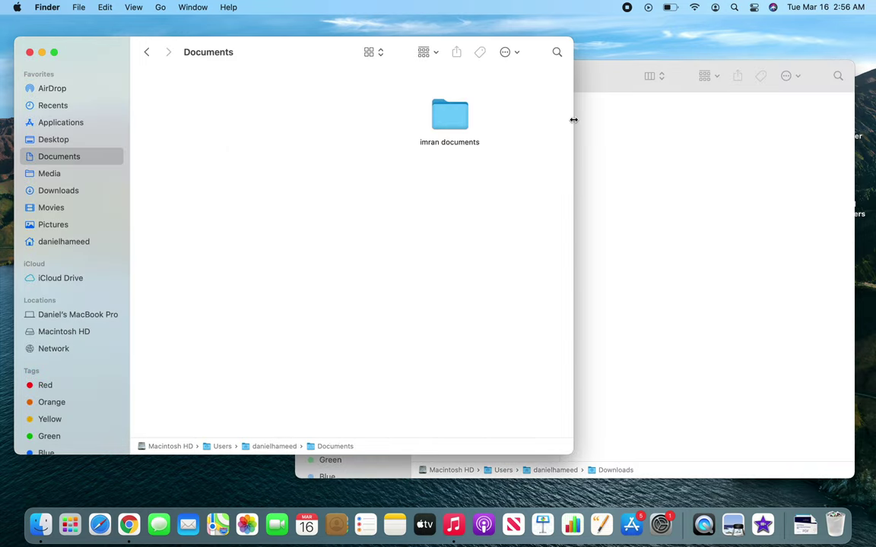
Narrow the Documents window and move imran documents from Documents into the Downloads window
{"action": "left_click_drag", "start_coordinate": [572, 119], "coordinate": [329, 131]}
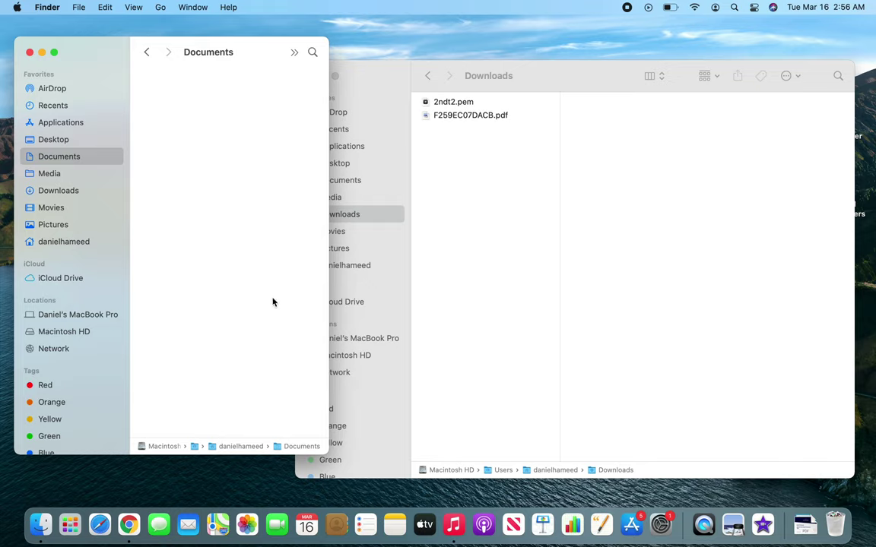
{"action": "scroll", "coordinate": [250, 351], "scroll_direction": "left", "scroll_amount": 2}
{"action": "scroll", "coordinate": [311, 439], "scroll_direction": "left", "scroll_amount": 2}
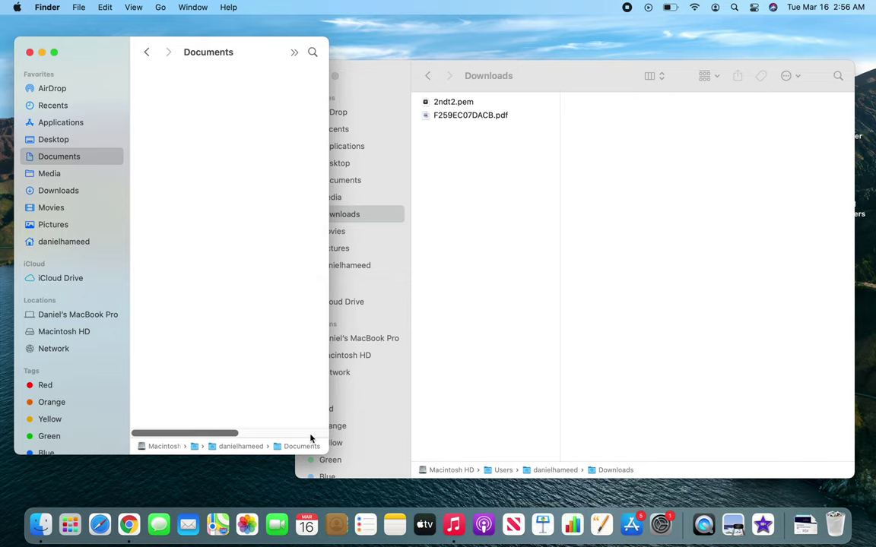
{"action": "scroll", "coordinate": [310, 439], "scroll_direction": "right", "scroll_amount": 3}
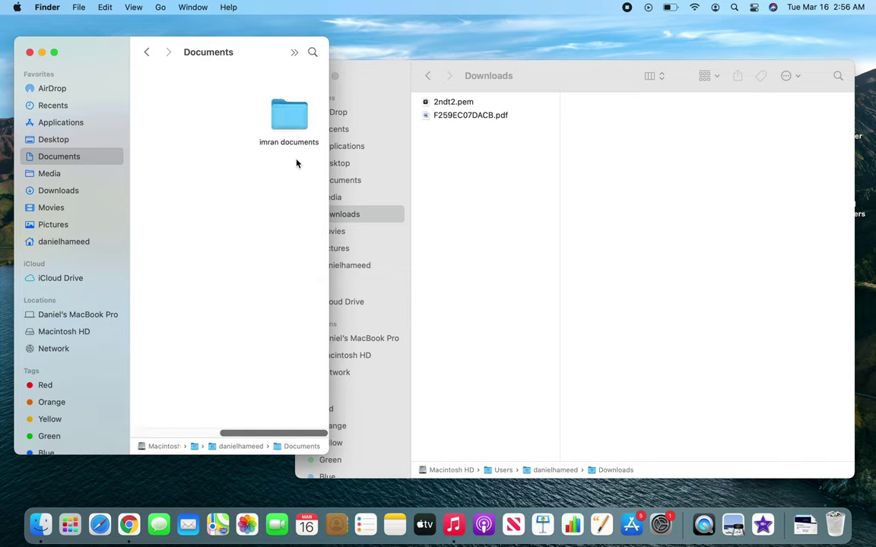
{"action": "left_click", "coordinate": [291, 129]}
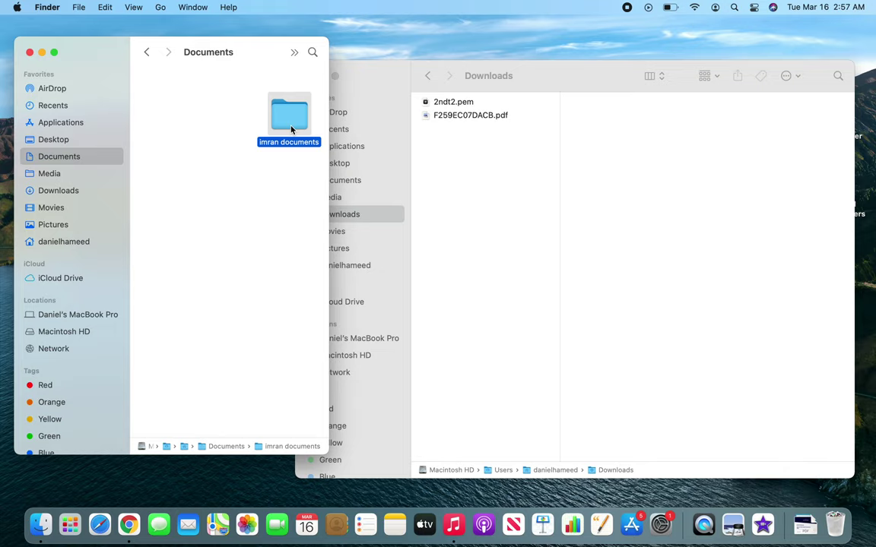
{"action": "left_click_drag", "start_coordinate": [291, 130], "coordinate": [461, 169]}
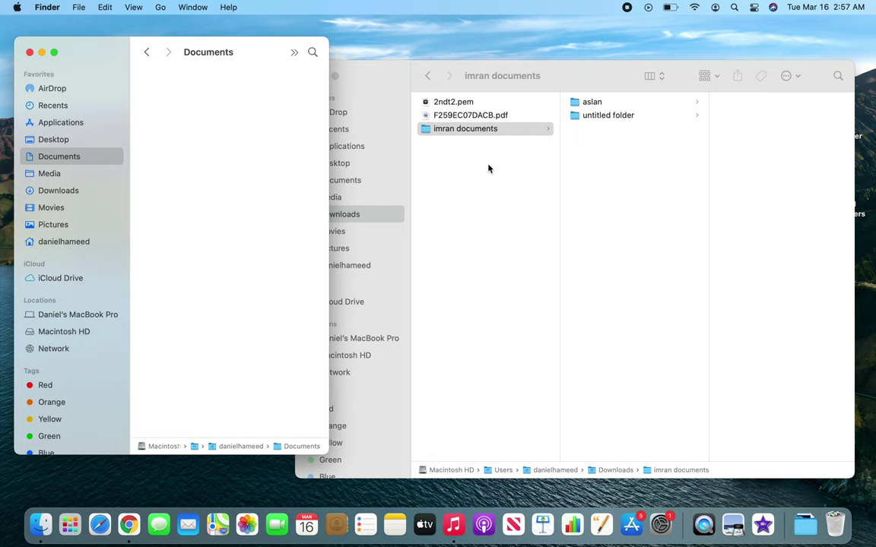
{"action": "left_click", "coordinate": [502, 84]}
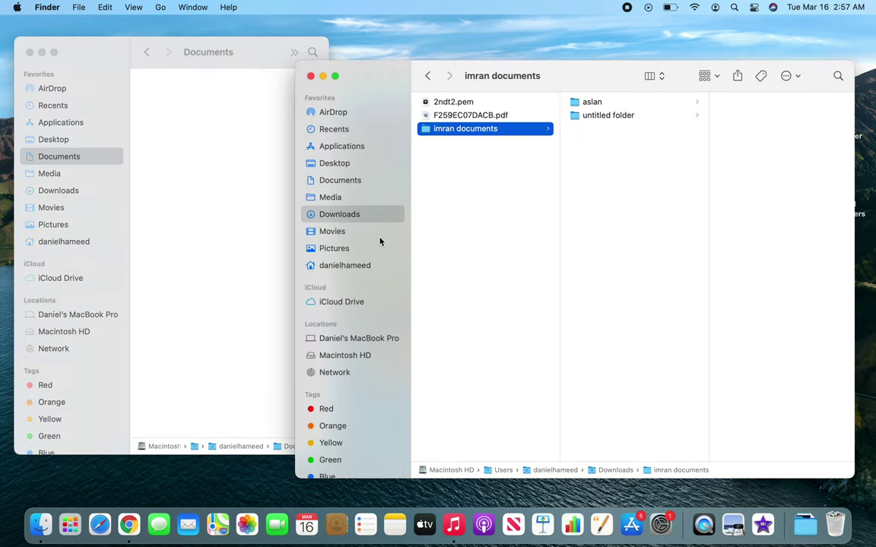
{"action": "left_click", "coordinate": [339, 214]}
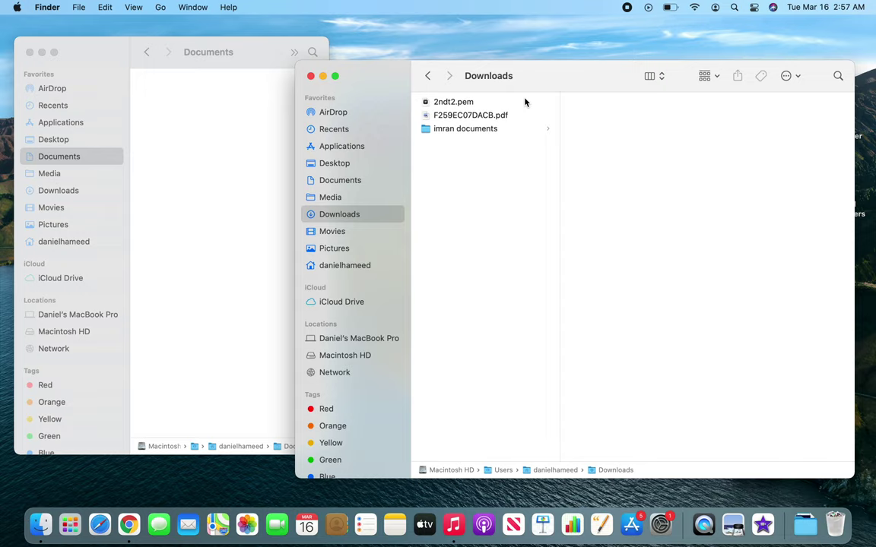
Show imran documents' contents (aslan, untitled folder) and try its right-click action menu
{"action": "left_click", "coordinate": [489, 133]}
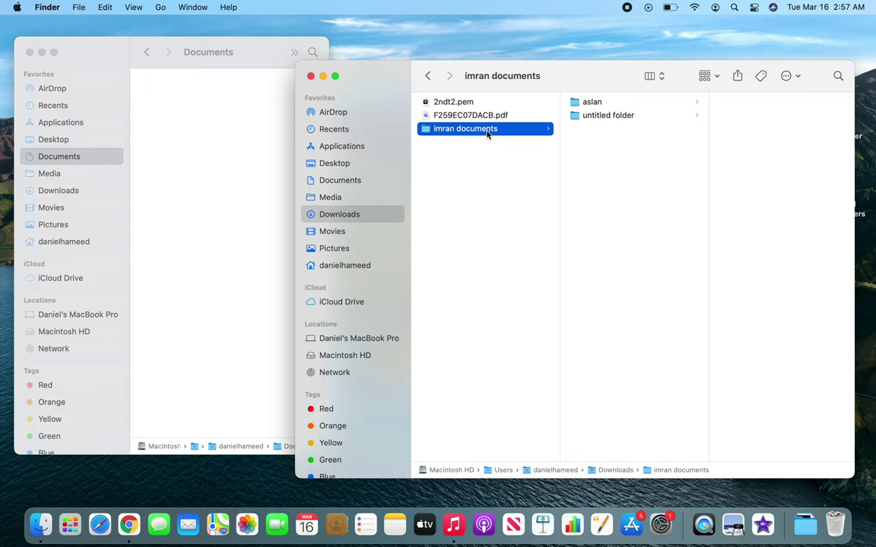
{"action": "left_click", "coordinate": [215, 164]}
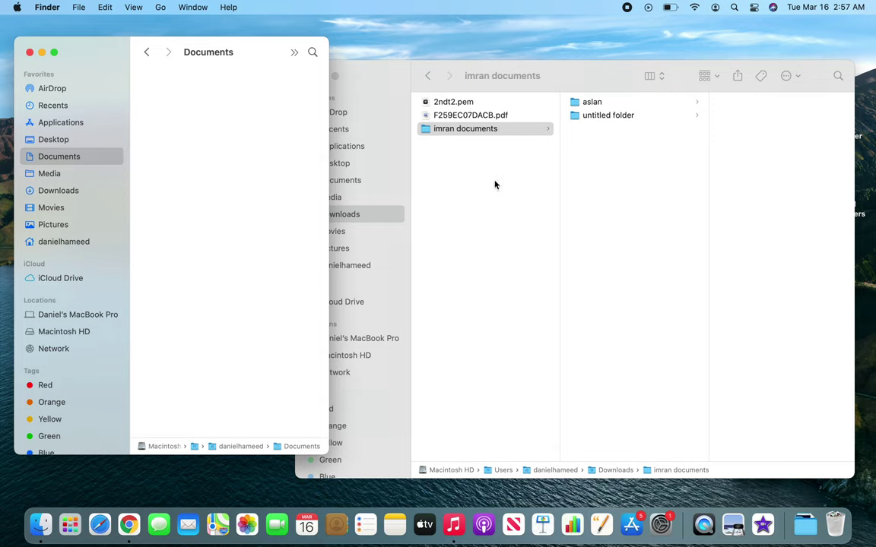
{"action": "right_click", "coordinate": [461, 131]}
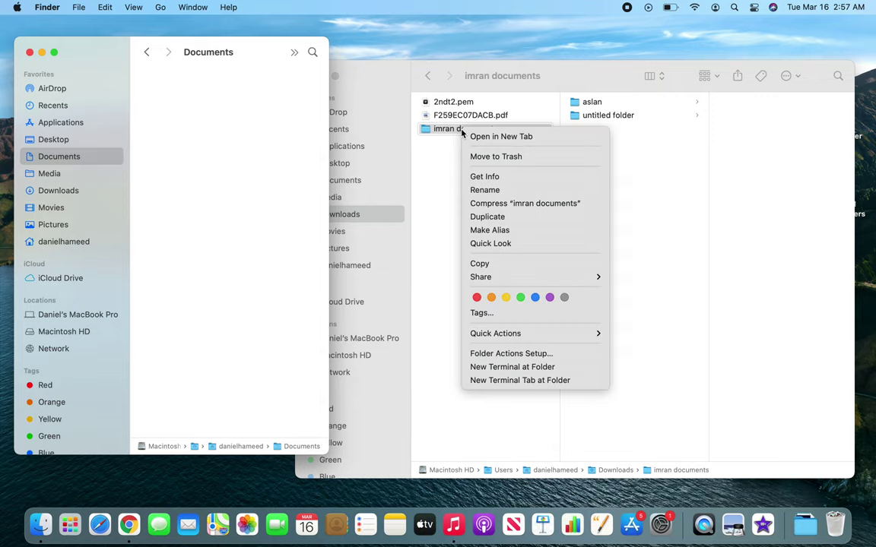
{"action": "left_click", "coordinate": [440, 172]}
{"action": "right_click", "coordinate": [461, 131]}
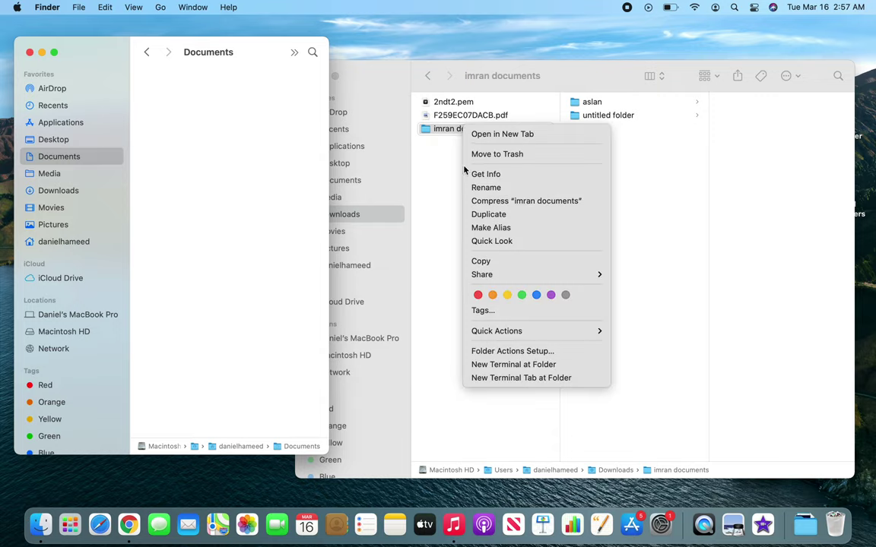
{"action": "left_click", "coordinate": [253, 181]}
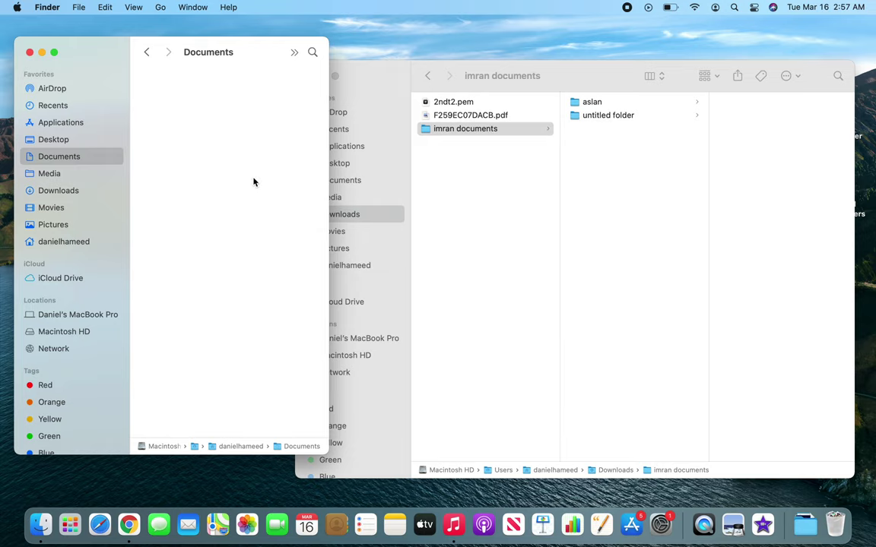
Select imran documents in Downloads and bring up the Edit menu's Copy command
{"action": "left_click", "coordinate": [105, 8]}
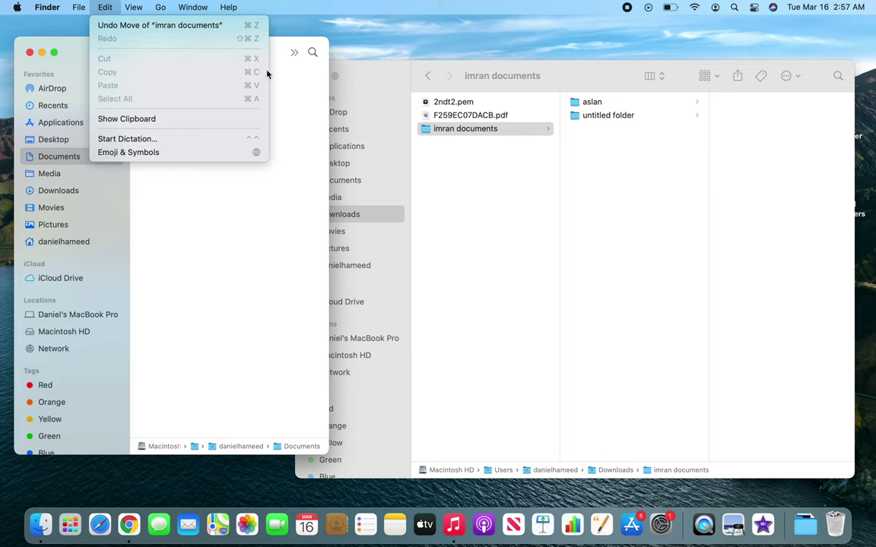
{"action": "left_click", "coordinate": [453, 176]}
{"action": "left_click", "coordinate": [471, 126]}
{"action": "key", "text": "Return"}
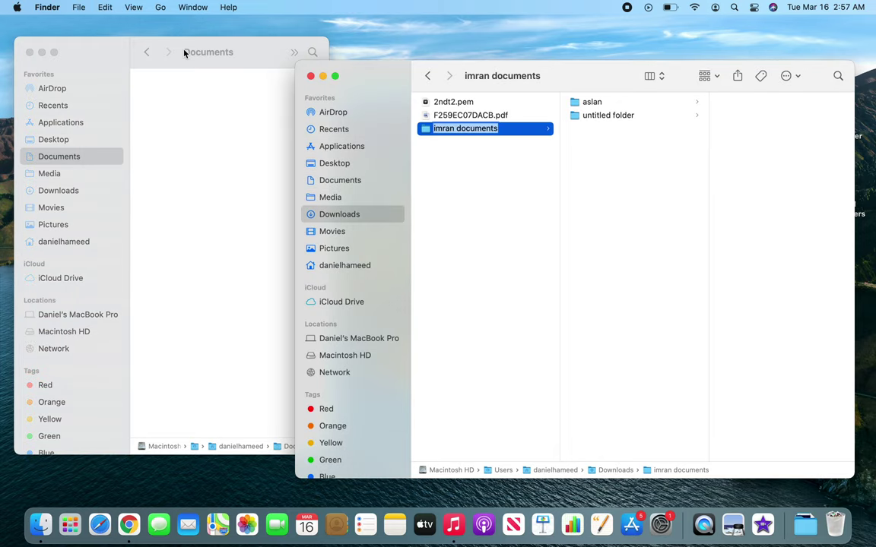
{"action": "left_click", "coordinate": [103, 7]}
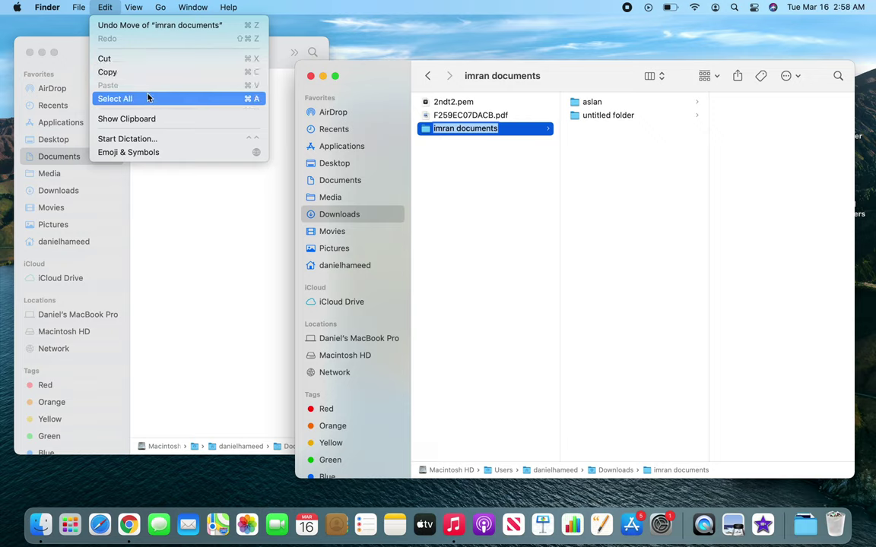
Option-drag imran documents from Downloads into the empty Documents window, leaving the original in place
{"action": "left_click", "coordinate": [447, 179]}
{"action": "left_click", "coordinate": [506, 134]}
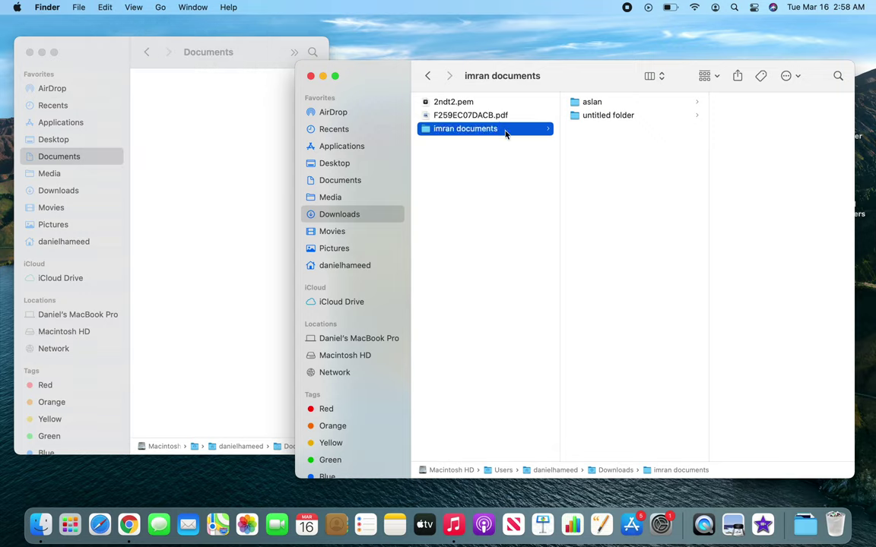
{"action": "left_click_drag", "start_coordinate": [506, 134], "coordinate": [463, 135]}
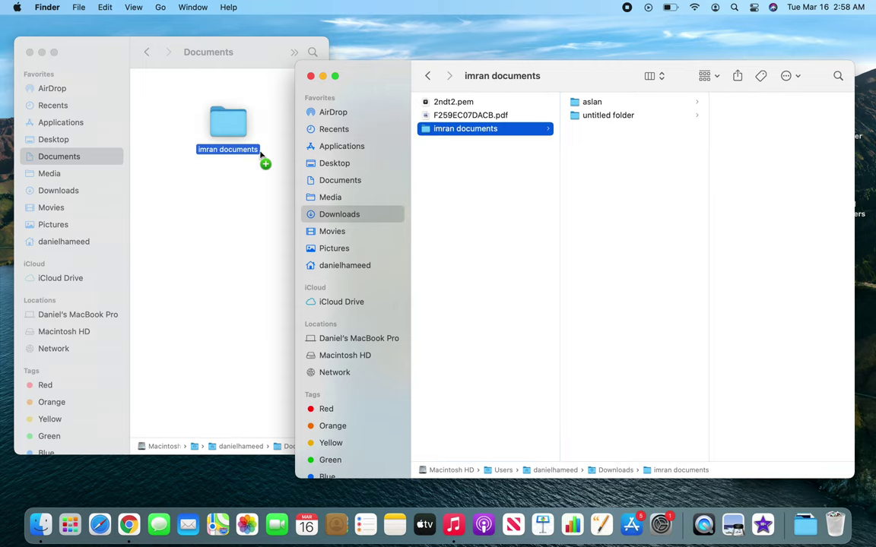
{"action": "left_click_drag", "start_coordinate": [463, 135], "coordinate": [260, 156]}
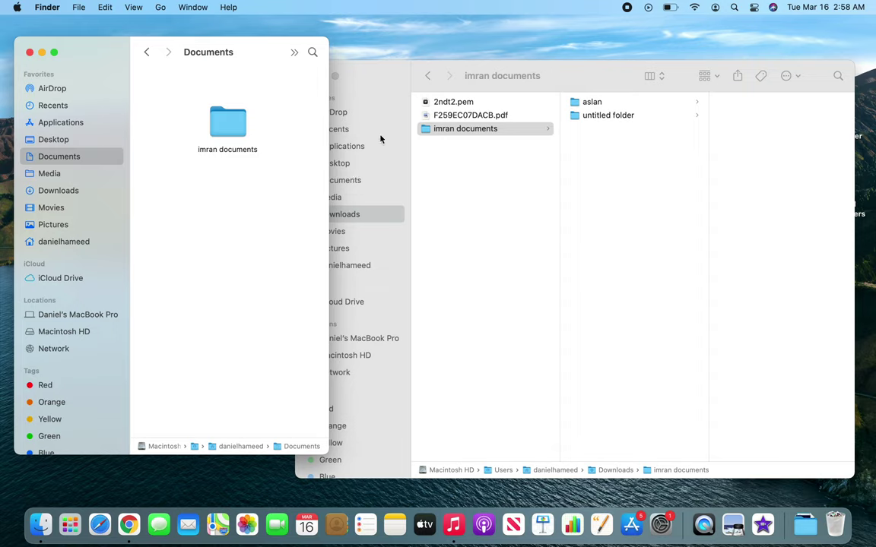
{"action": "left_click", "coordinate": [502, 180]}
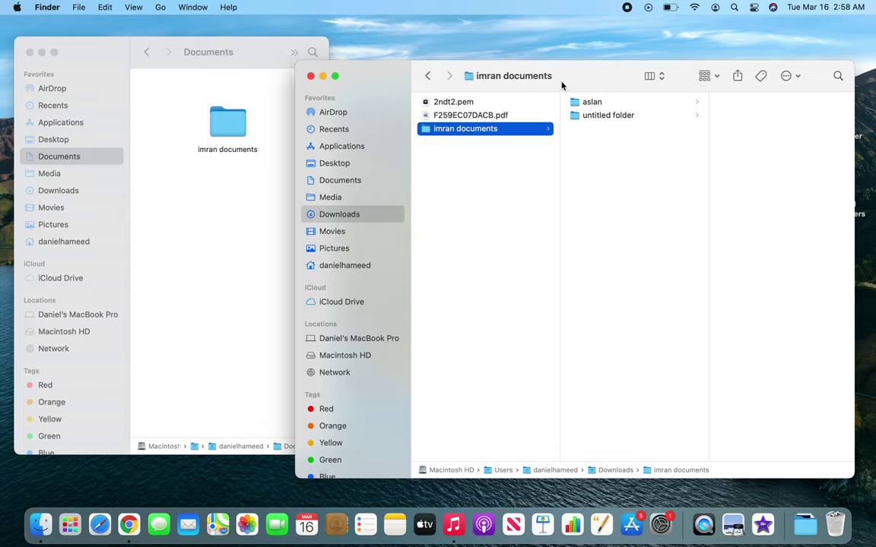
Drag imran documents onto its own subfolder column, dismiss the error -50, and reselect it
{"action": "left_click", "coordinate": [499, 133]}
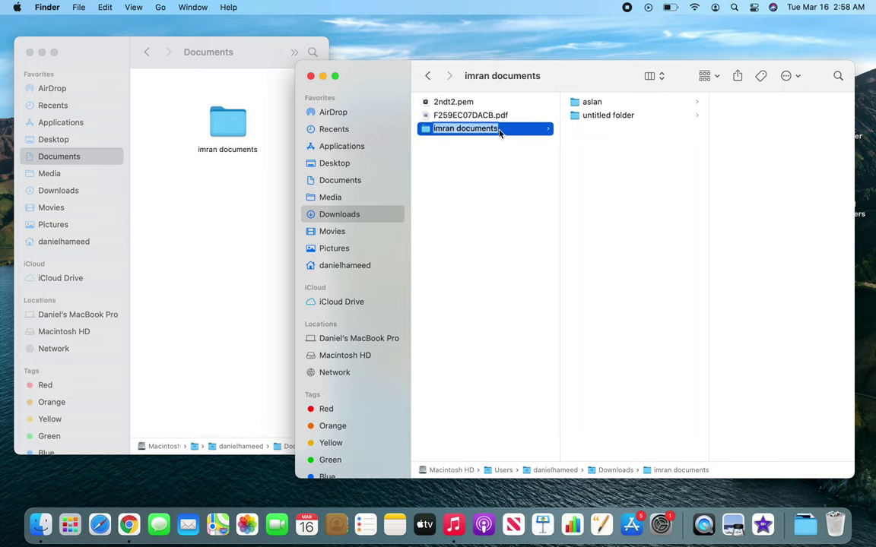
{"action": "left_click_drag", "start_coordinate": [499, 132], "coordinate": [606, 109]}
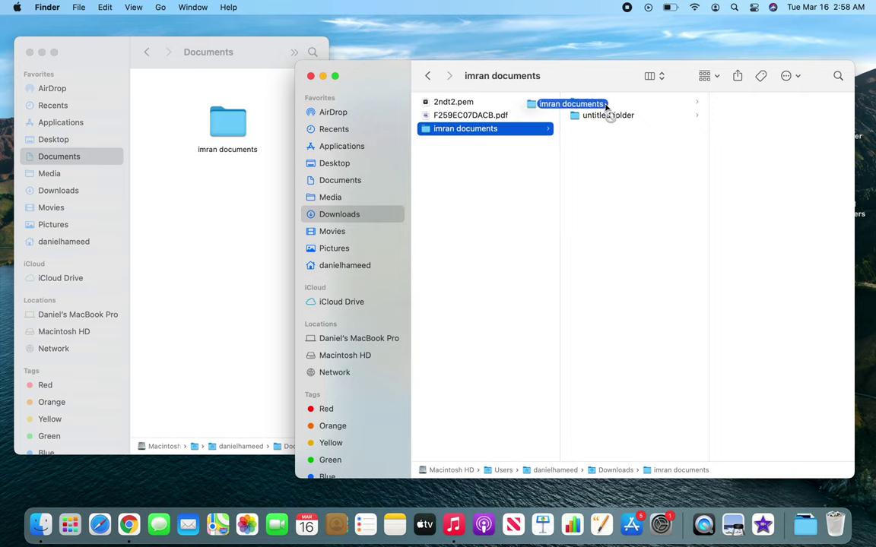
{"action": "mouse_move", "coordinate": [606, 107]}
{"action": "left_mouse_down"}
{"action": "mouse_move", "coordinate": [654, 107]}
{"action": "mouse_move", "coordinate": [585, 104]}
{"action": "left_mouse_up"}
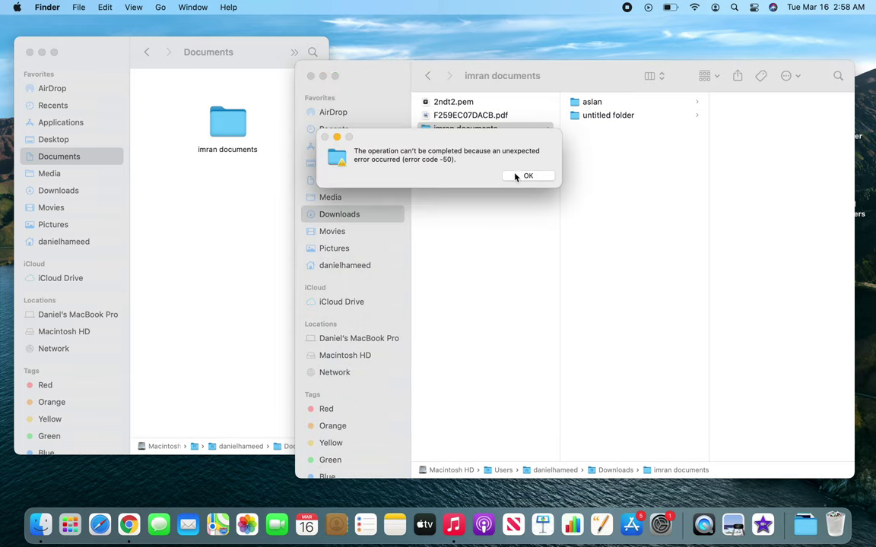
{"action": "left_click", "coordinate": [524, 177]}
{"action": "left_click", "coordinate": [523, 179]}
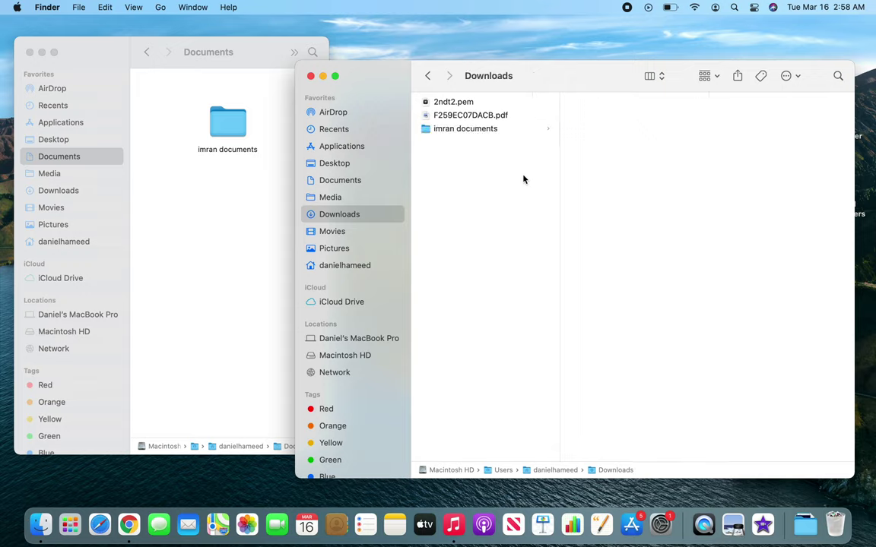
{"action": "left_click", "coordinate": [486, 133]}
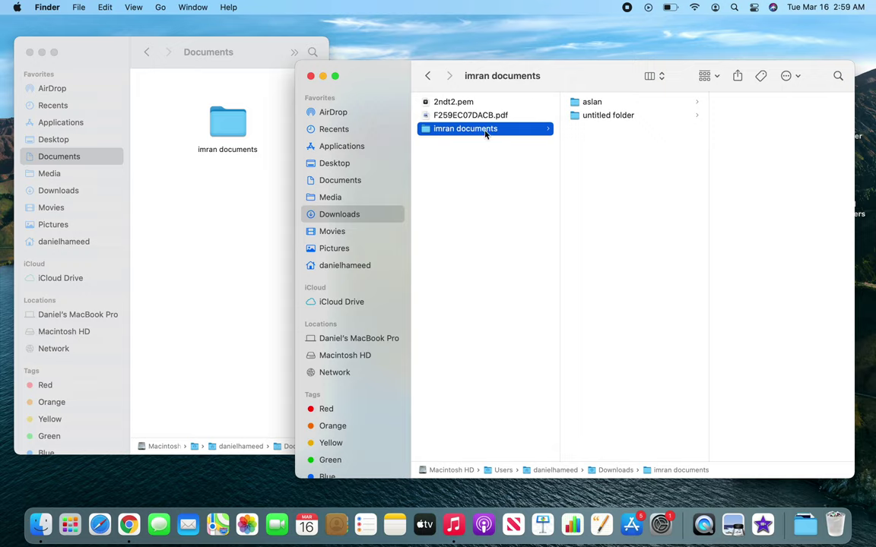